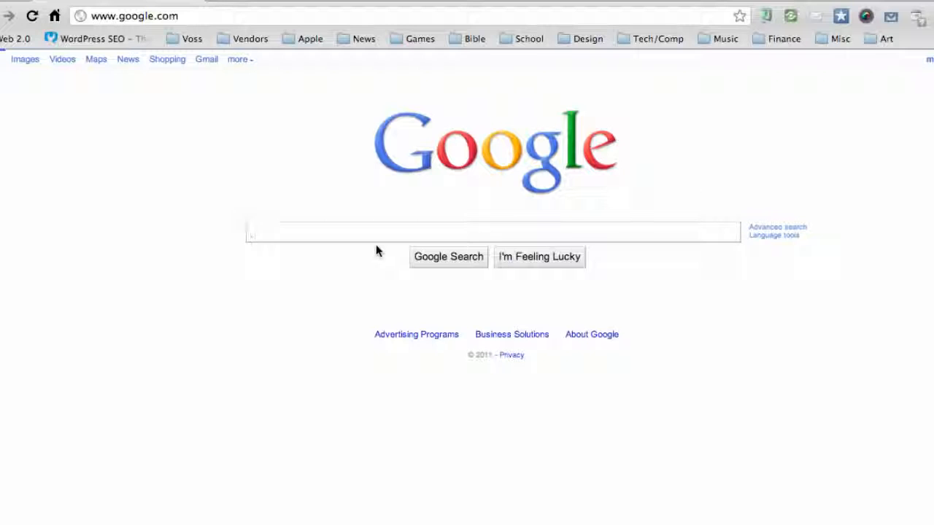
Search Google for eclipse download
text(ec)
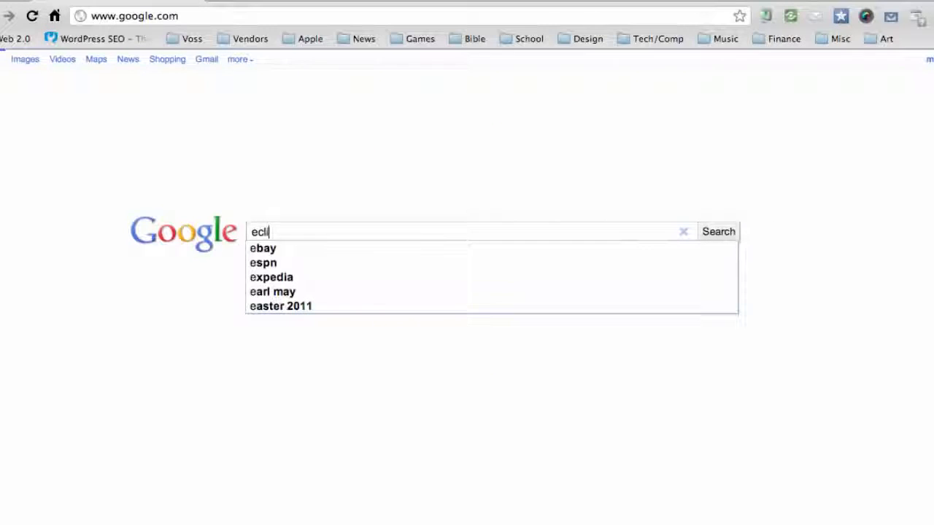
text(li)
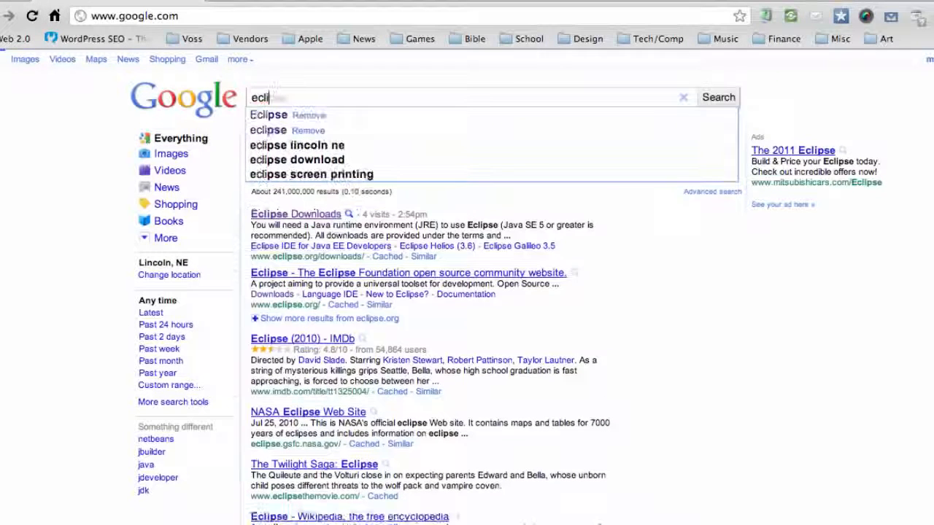
text(pse d)
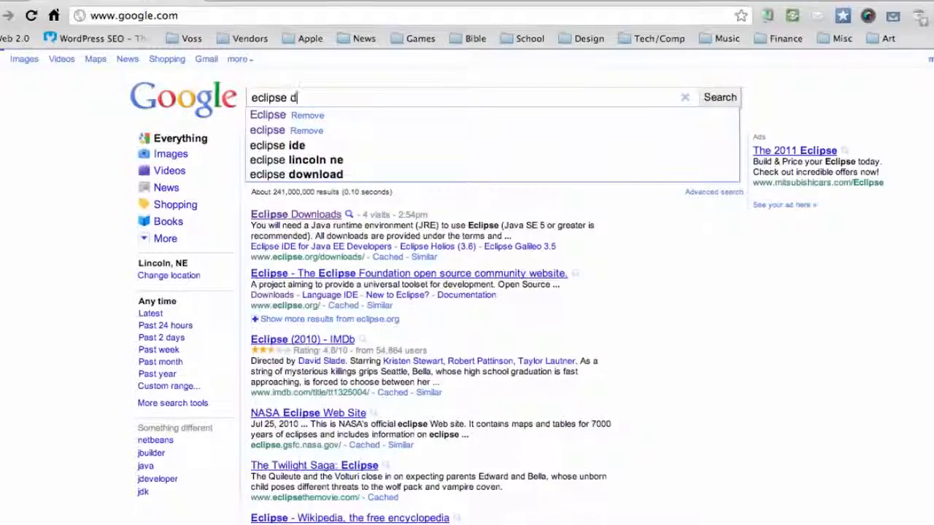
text(own)
text(l)
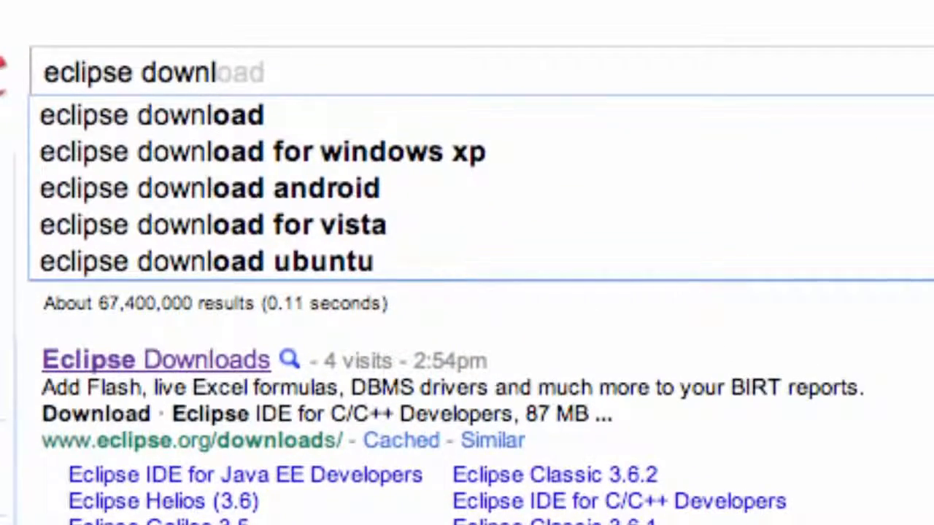
text(oad)
key(Return)
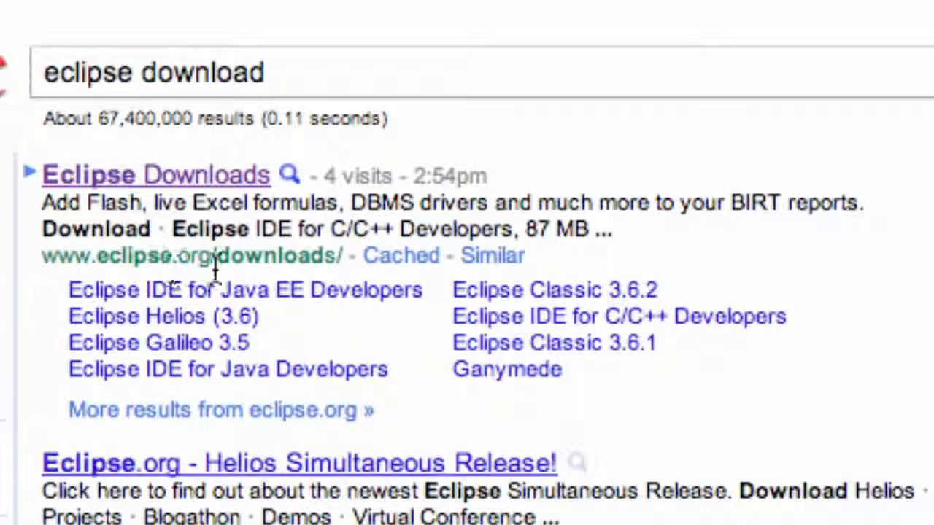
Open the Eclipse Downloads page and download Eclipse IDE for Java Developers for Mac OS X 32 Bit
click(167, 182)
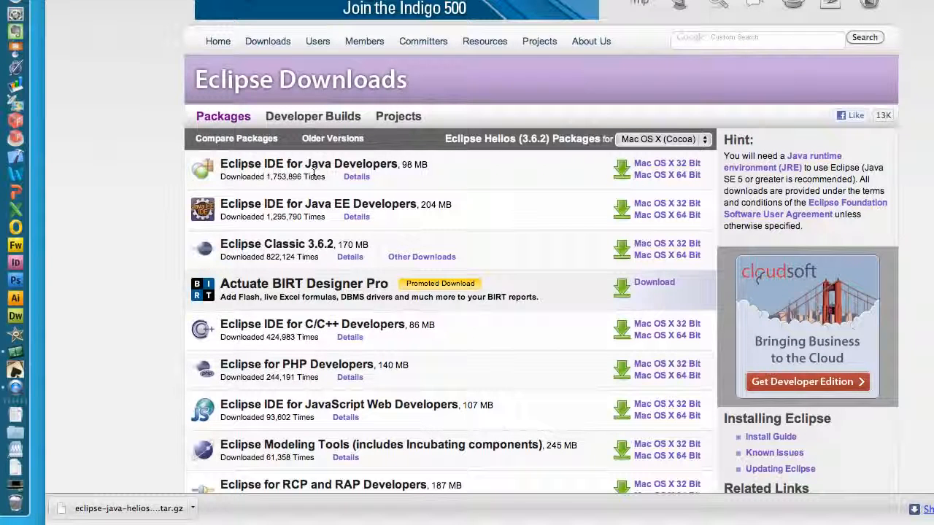
scroll(463, 263, down, 1)
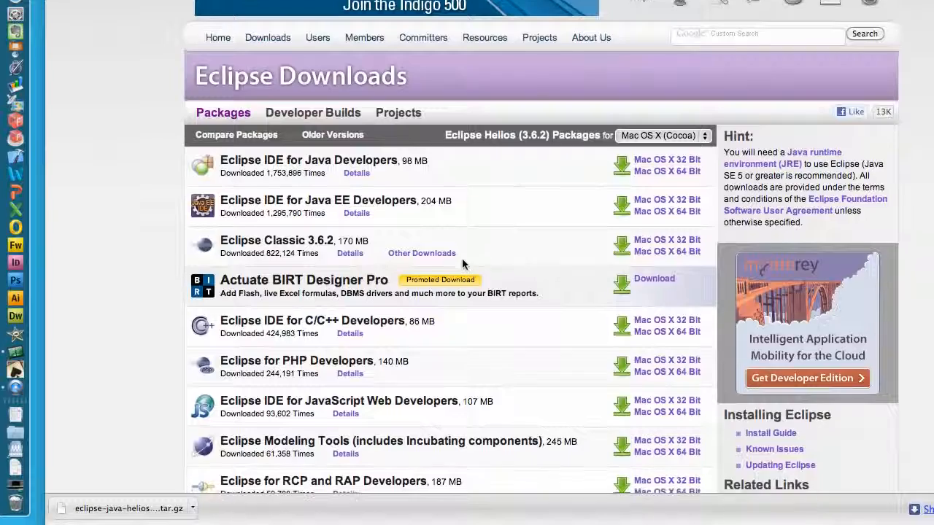
scroll(463, 264, down, 1)
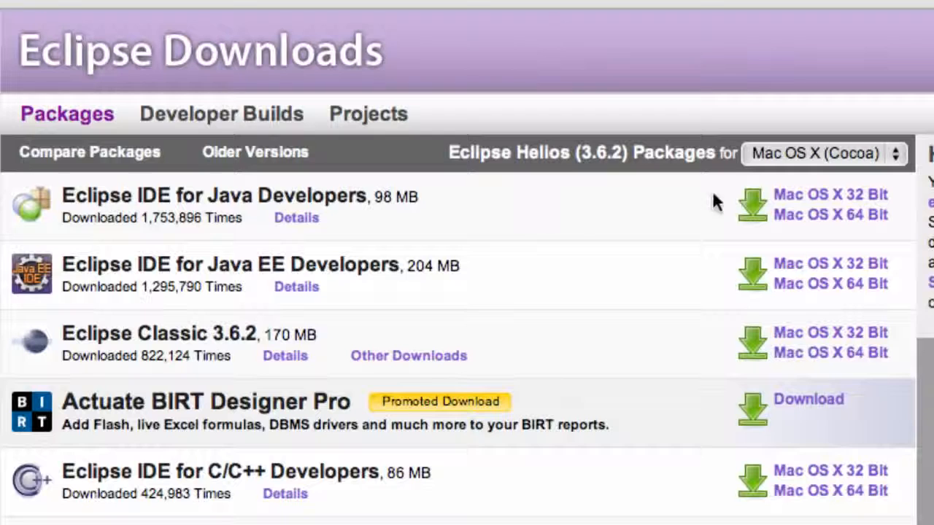
click(886, 159)
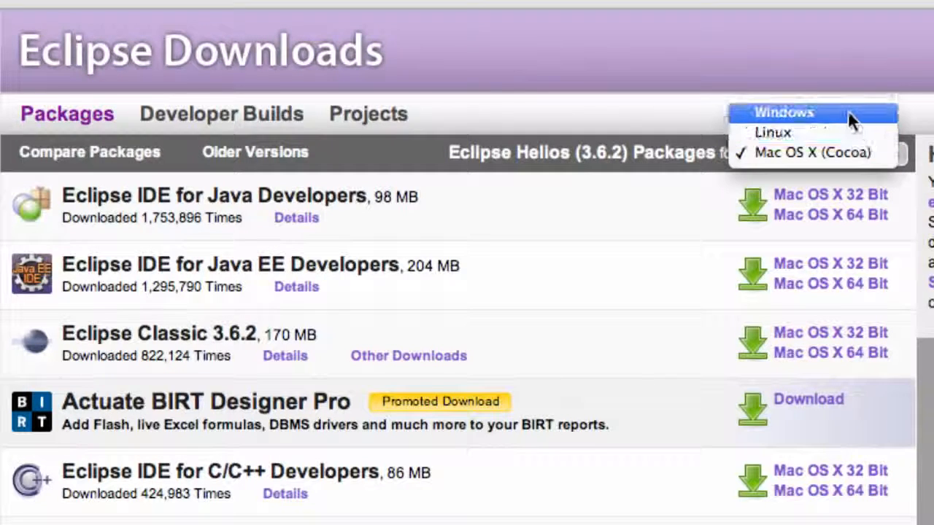
click(803, 150)
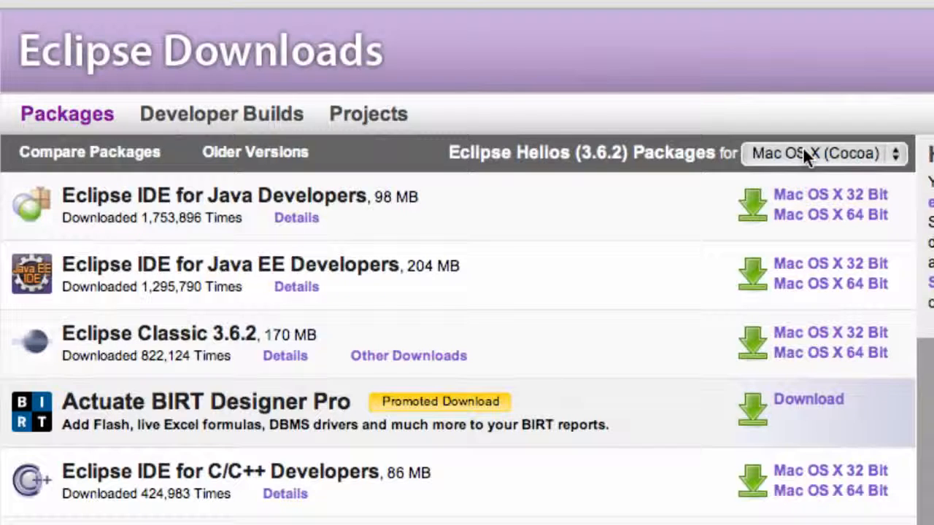
click(840, 196)
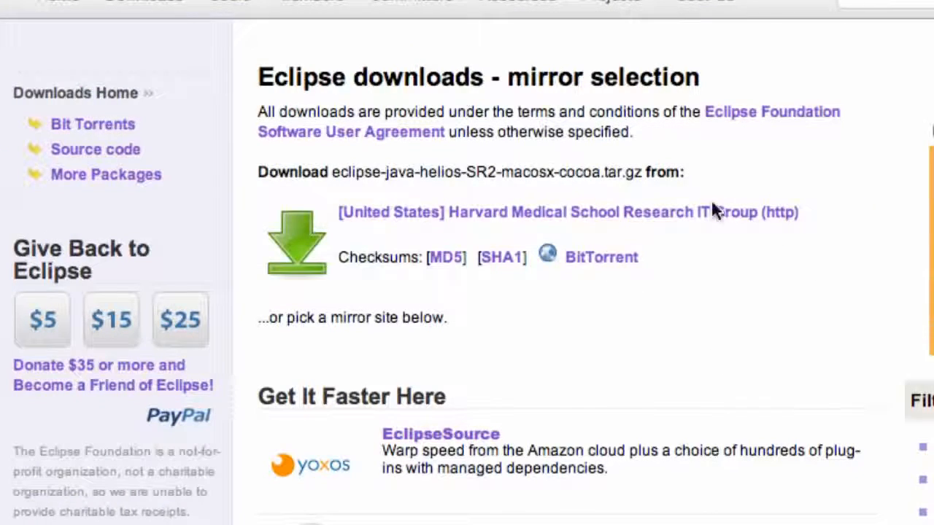
Open the downloaded archive and move the extracted eclipse folder from Downloads onto Macintosh HD
scroll(651, 348, down, 10)
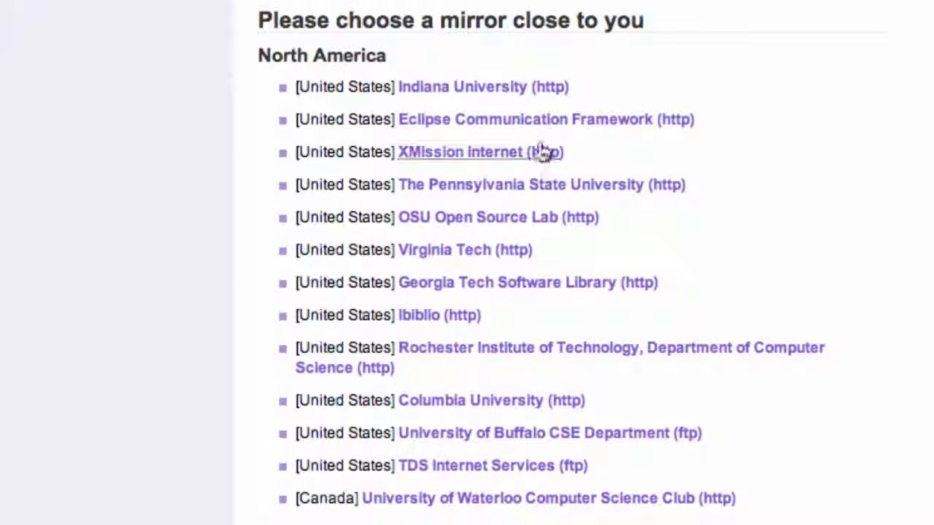
scroll(478, 294, up, 10)
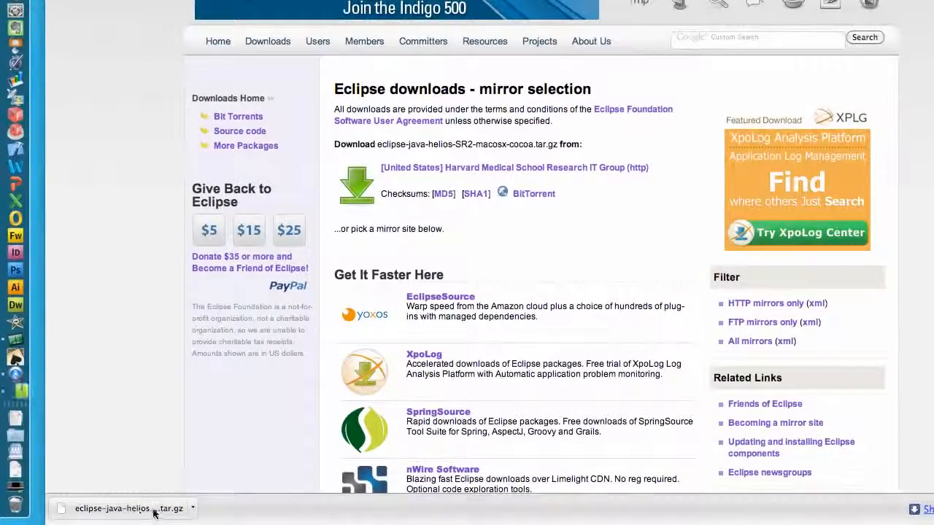
click(155, 508)
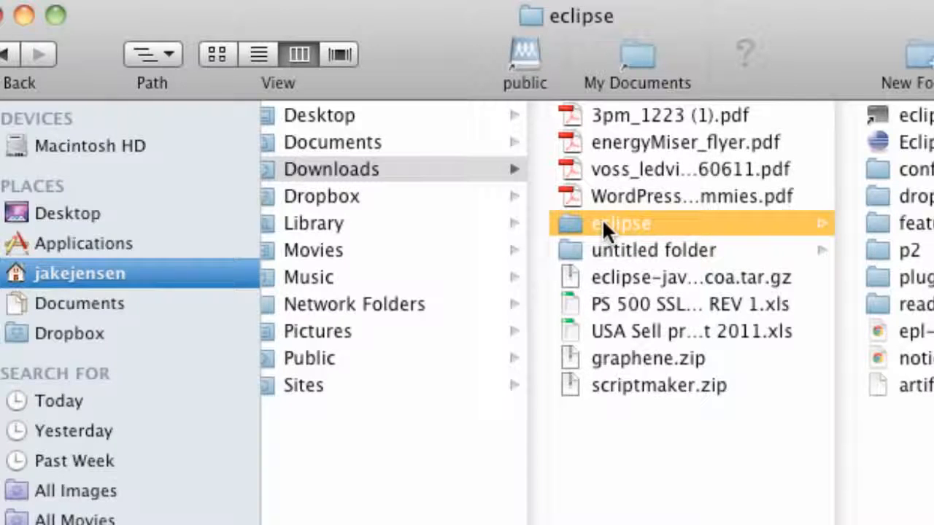
drag(602, 219, 126, 143)
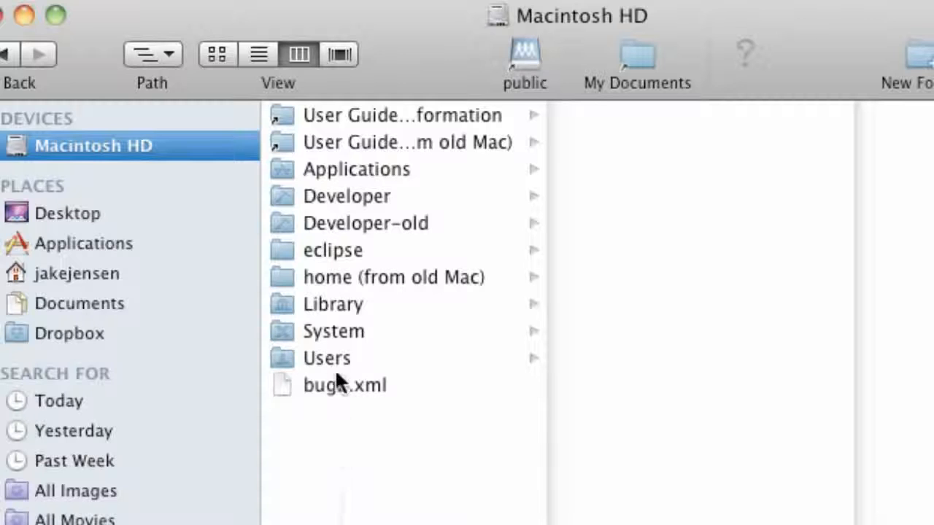
Launch the Eclipse application from the eclipse folder on Macintosh HD, confirming that it should open
click(333, 249)
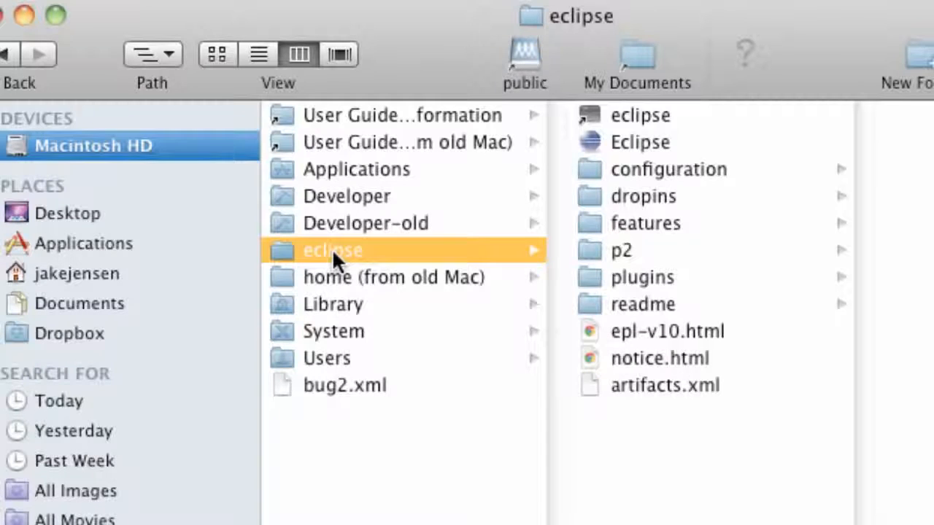
double_click(616, 140)
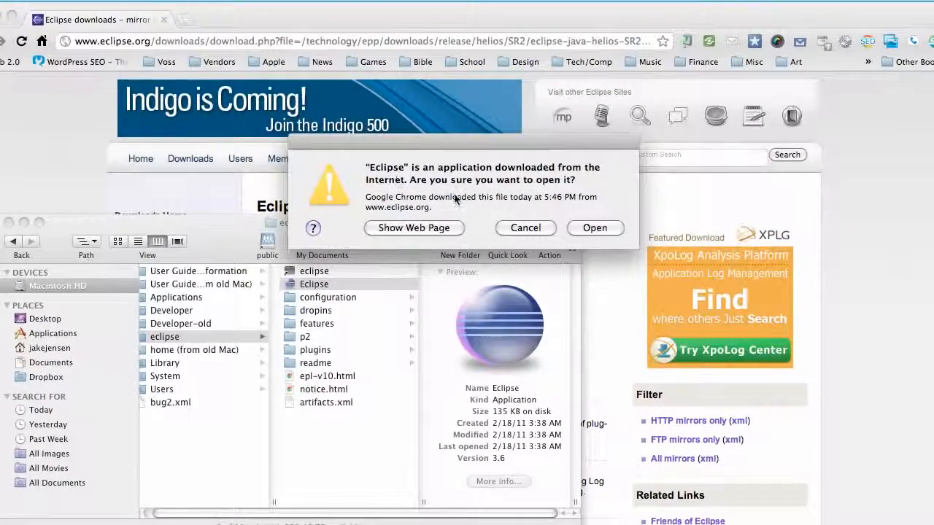
click(595, 229)
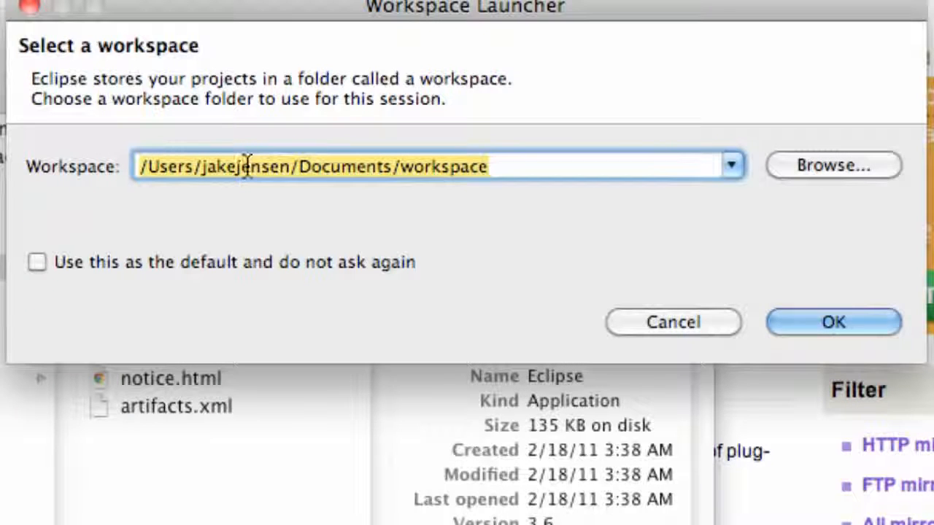
Create a new folder named thenewboston in Documents and choose it as the Eclipse workspace
click(824, 165)
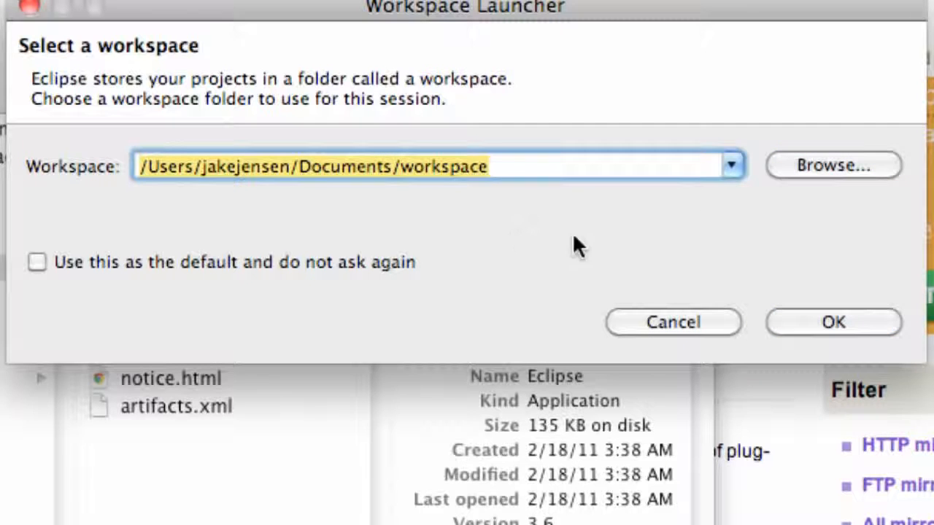
click(817, 166)
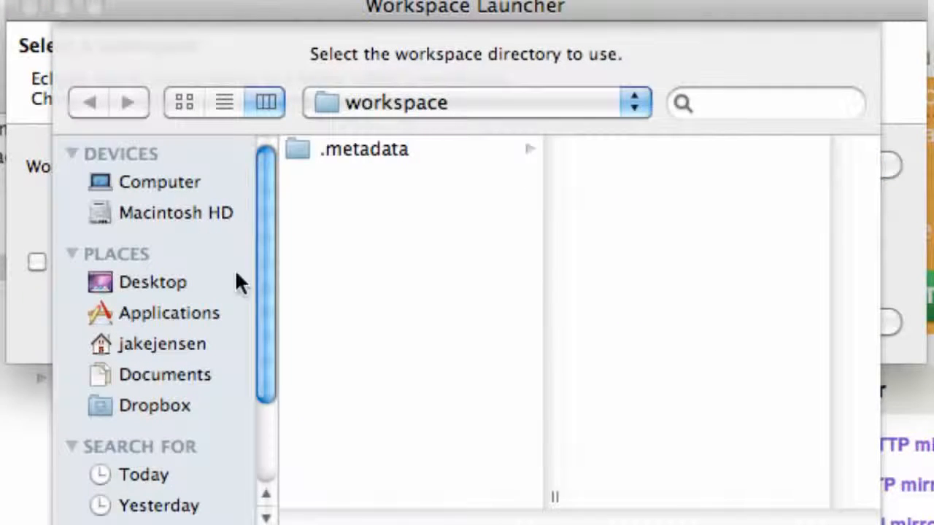
click(173, 373)
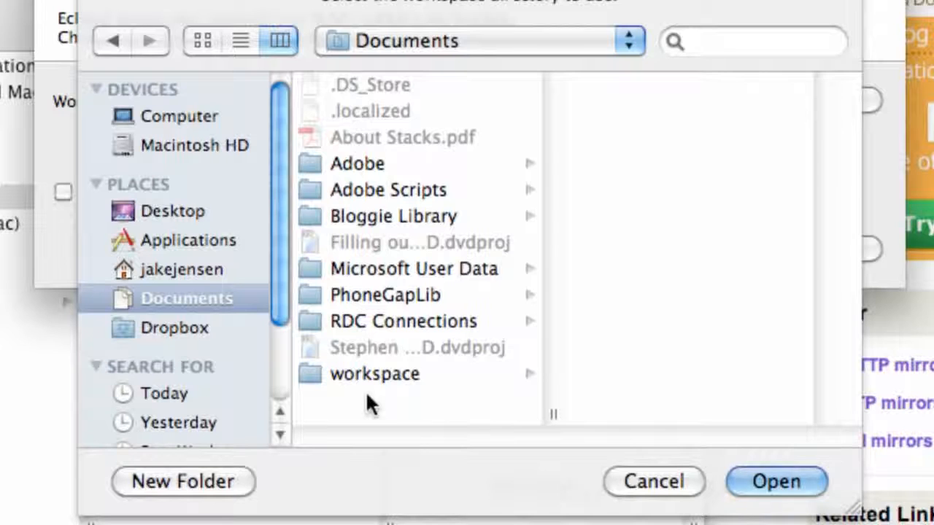
click(203, 484)
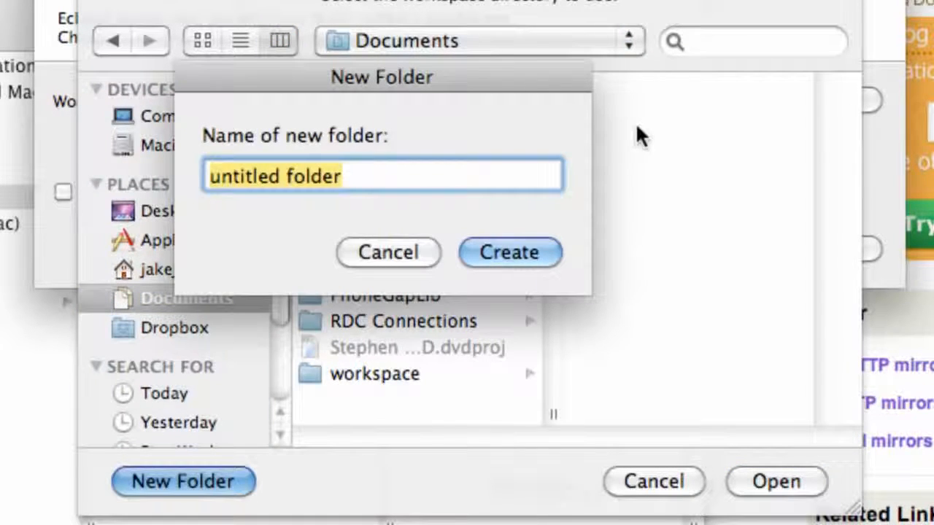
text(thenewboston)
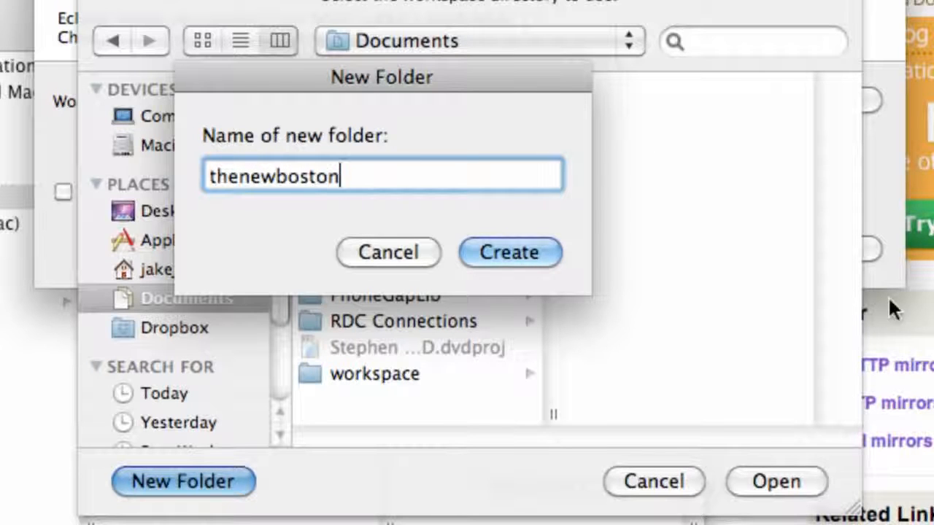
click(500, 264)
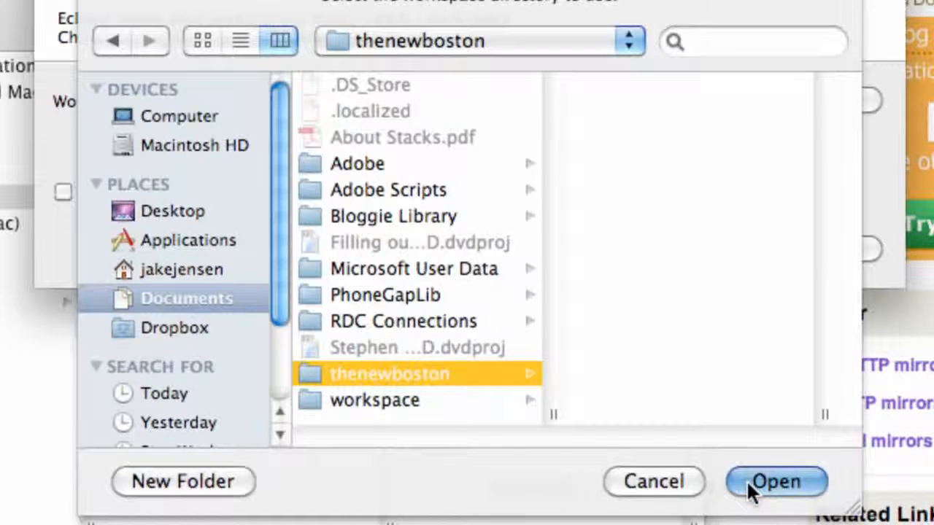
click(773, 481)
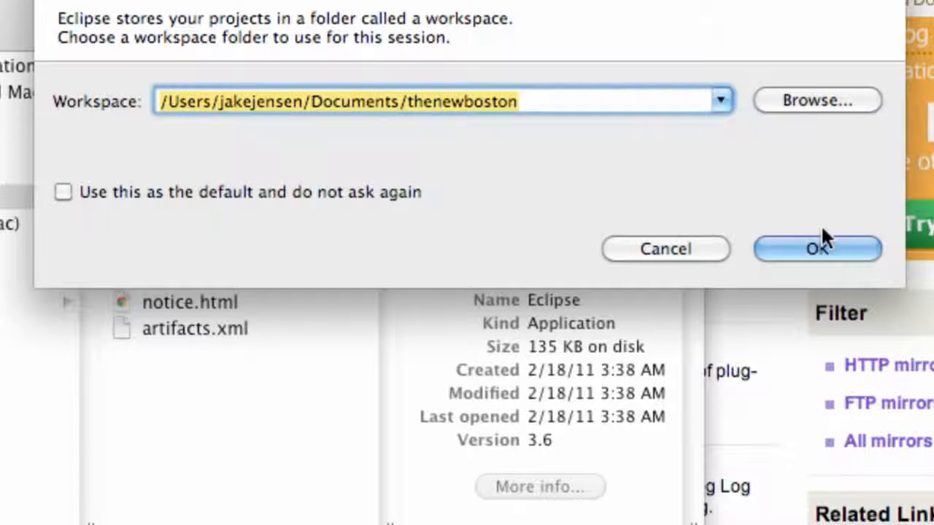
click(815, 245)
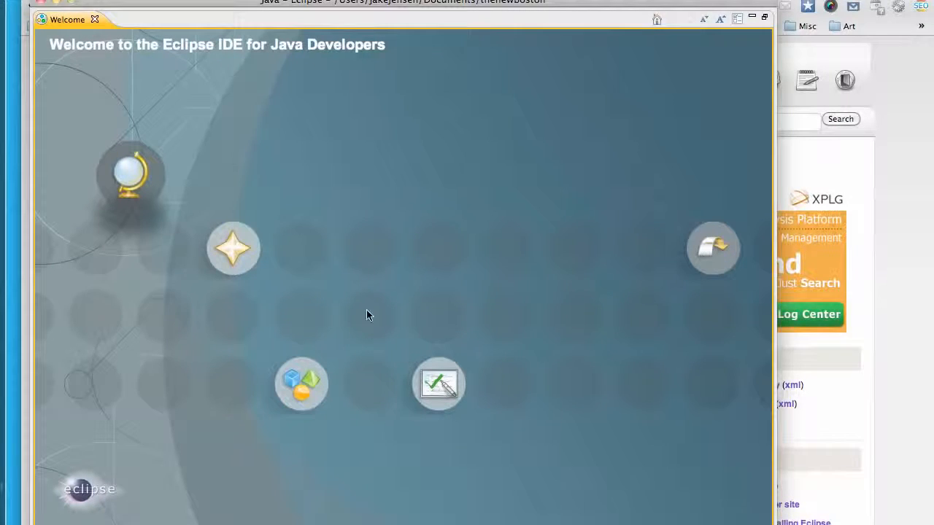
Close the Welcome tab and reposition the Eclipse window on screen
click(95, 20)
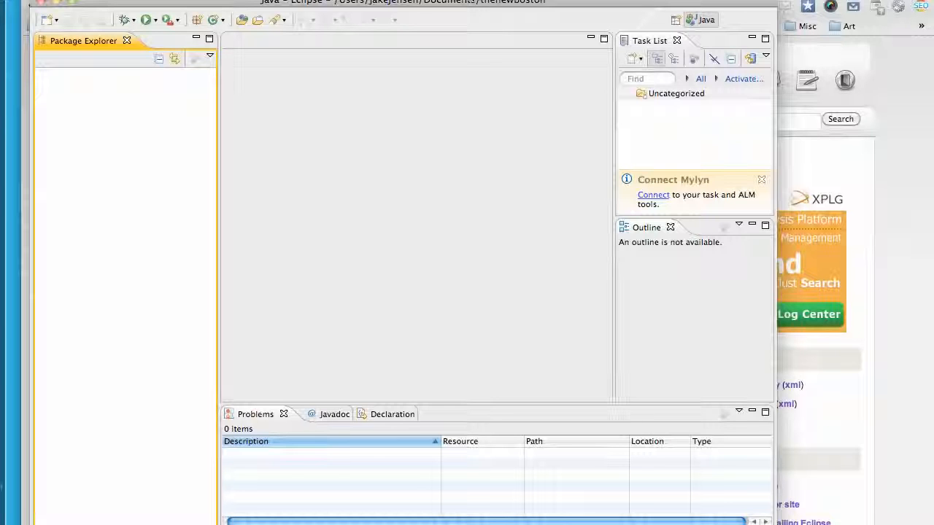
drag(473, 5, 443, 6)
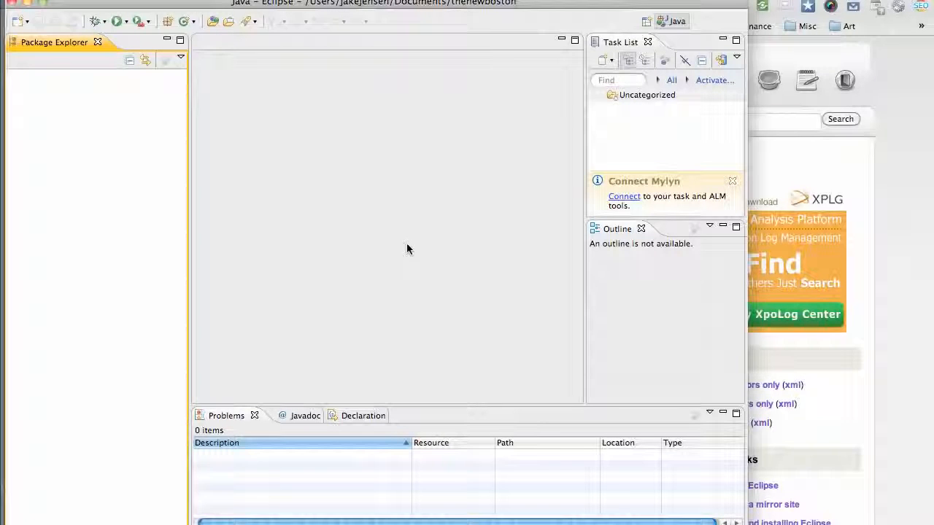
drag(369, 2, 375, 22)
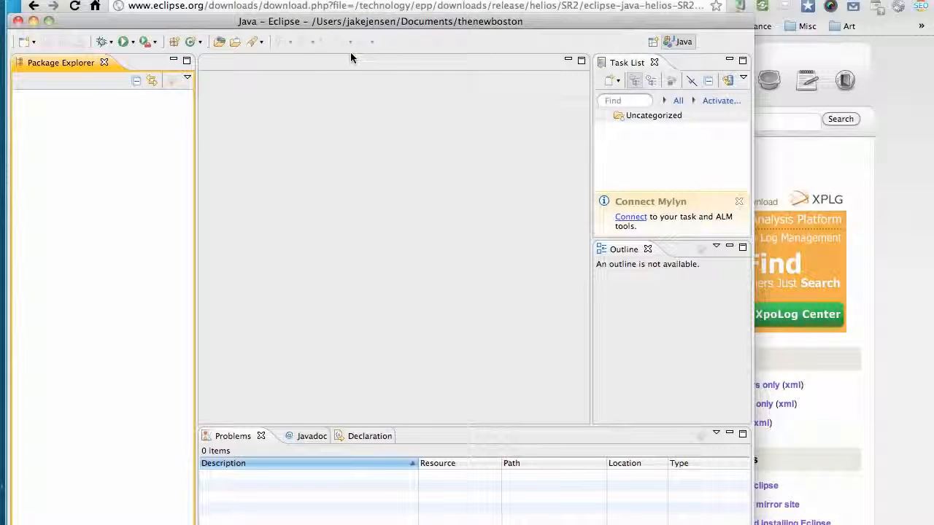
Search Google for android adt in a new browser tab
click(306, 0)
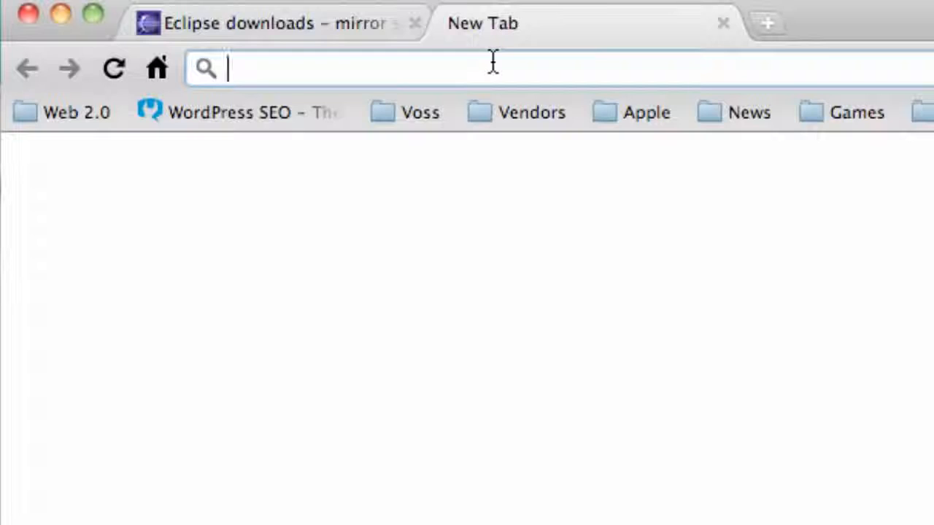
text(android ad)
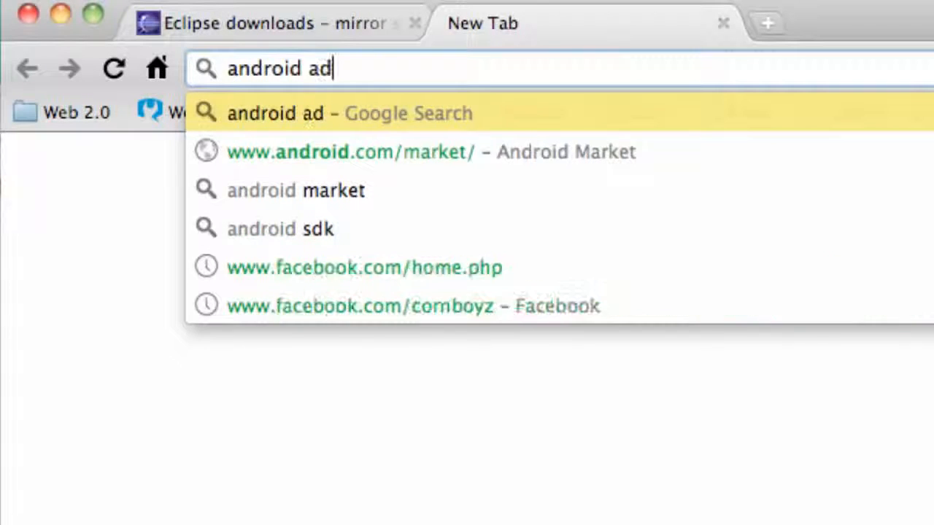
text(t)
key(Return)
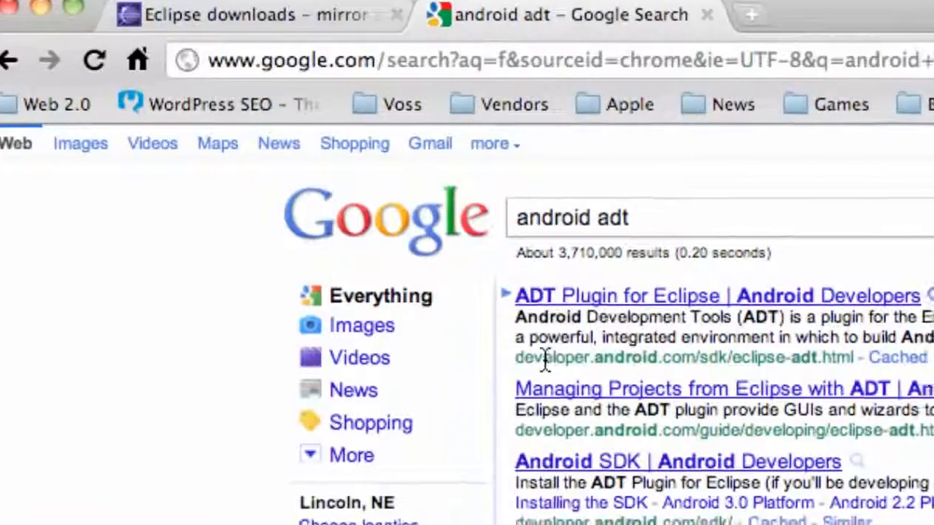
Open the ADT Plugin for Eclipse page on developer.android.com from the search results
drag(551, 365, 613, 368)
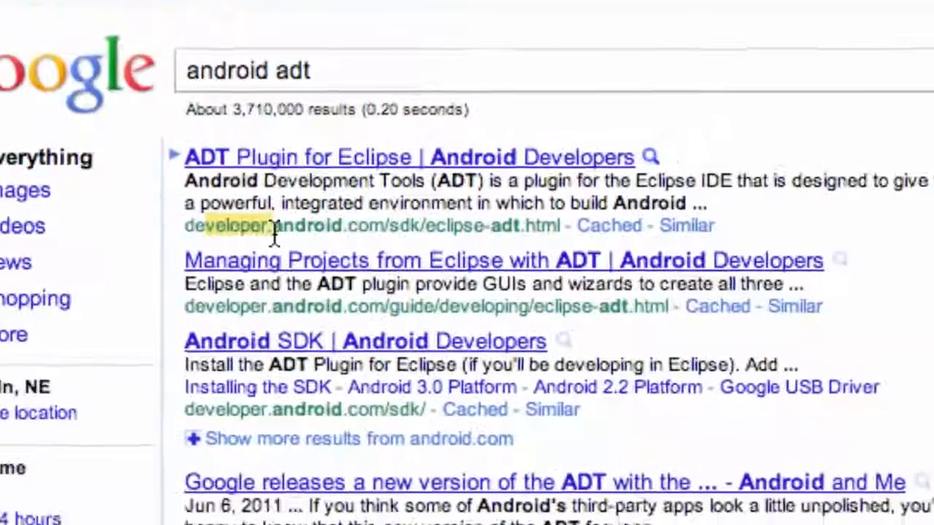
drag(274, 233, 428, 226)
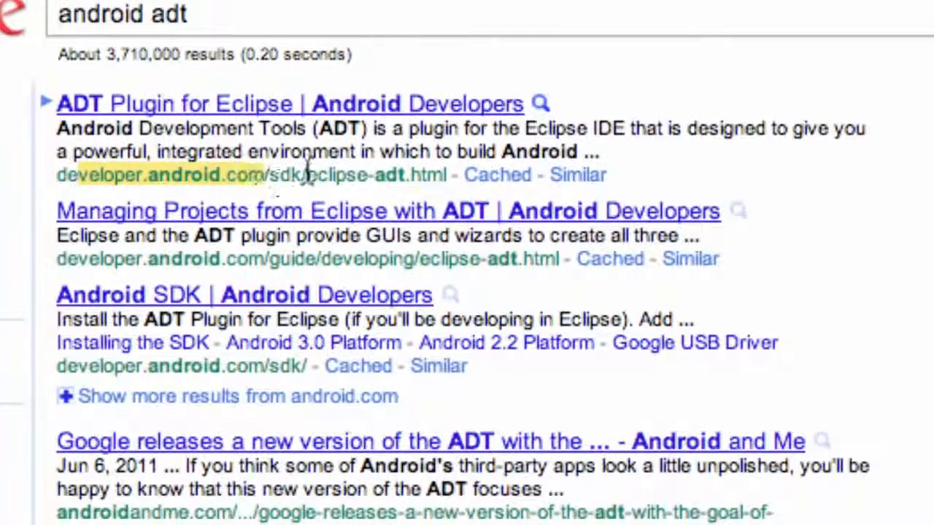
click(266, 110)
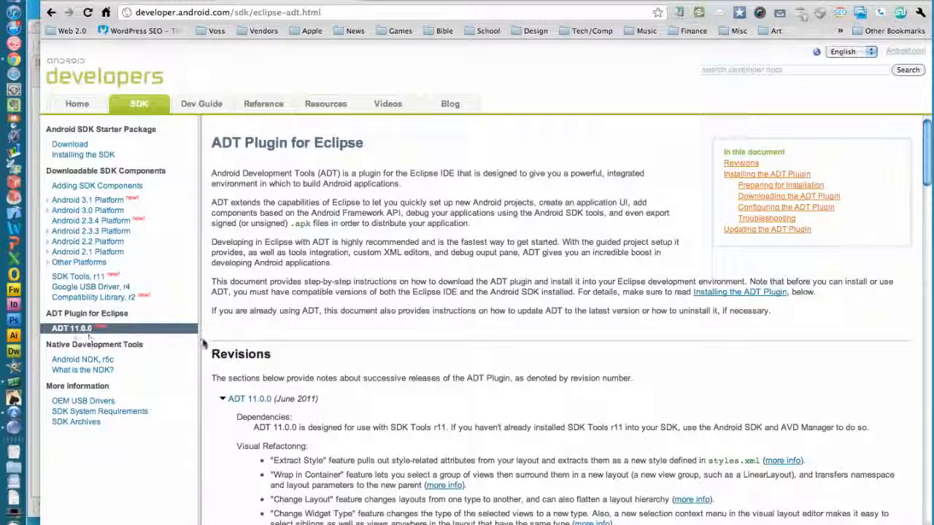
scroll(389, 255, down, 10)
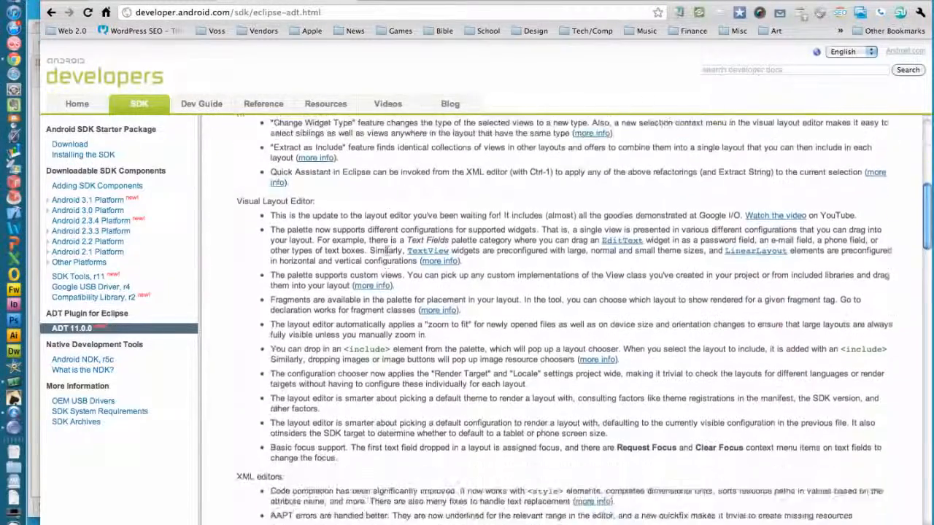
scroll(387, 252, down, 12)
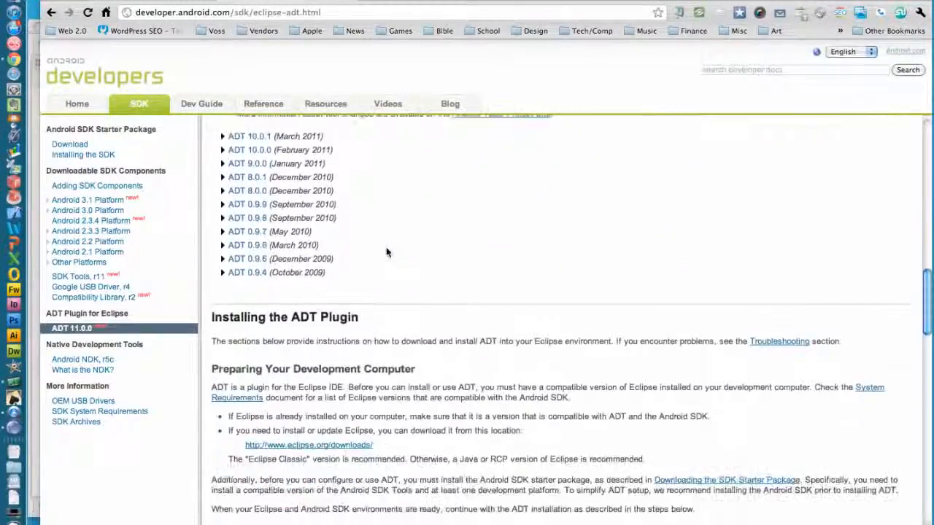
scroll(386, 253, down, 5)
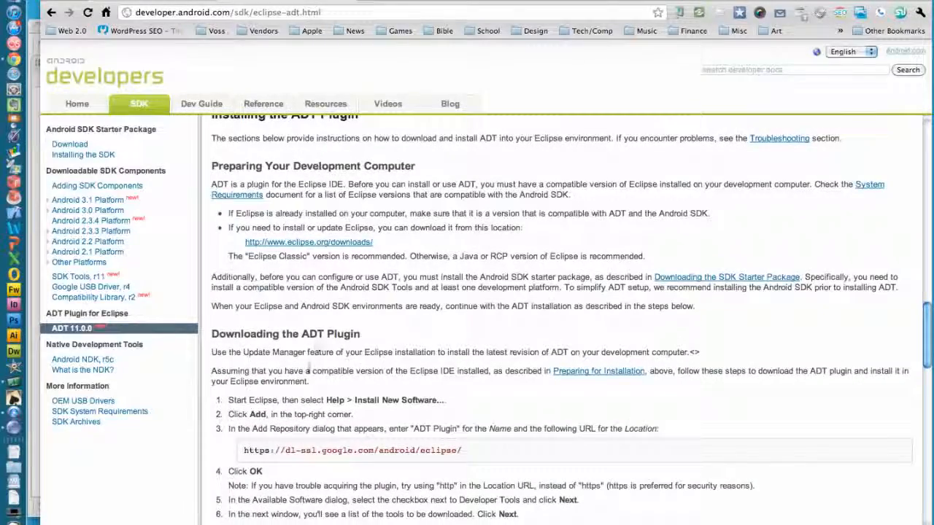
scroll(307, 369, down, 1)
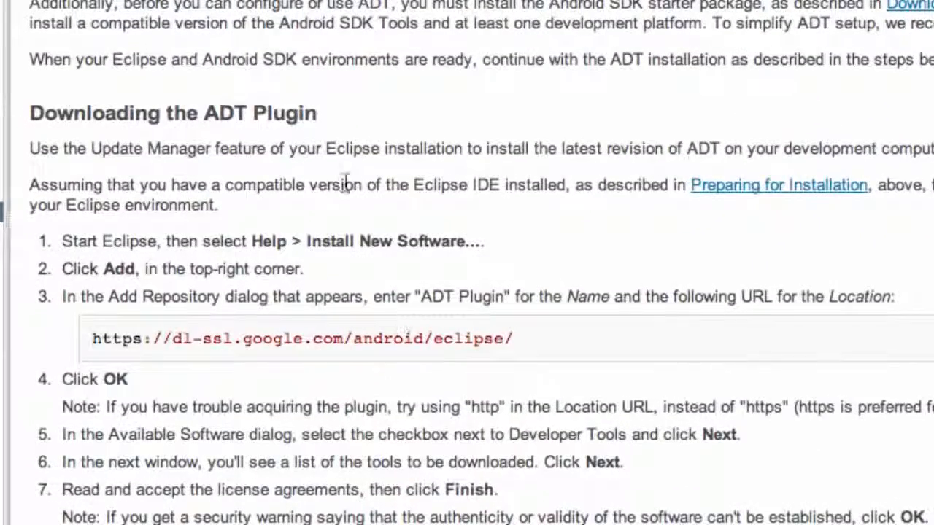
drag(520, 338, 92, 339)
key(super+c)
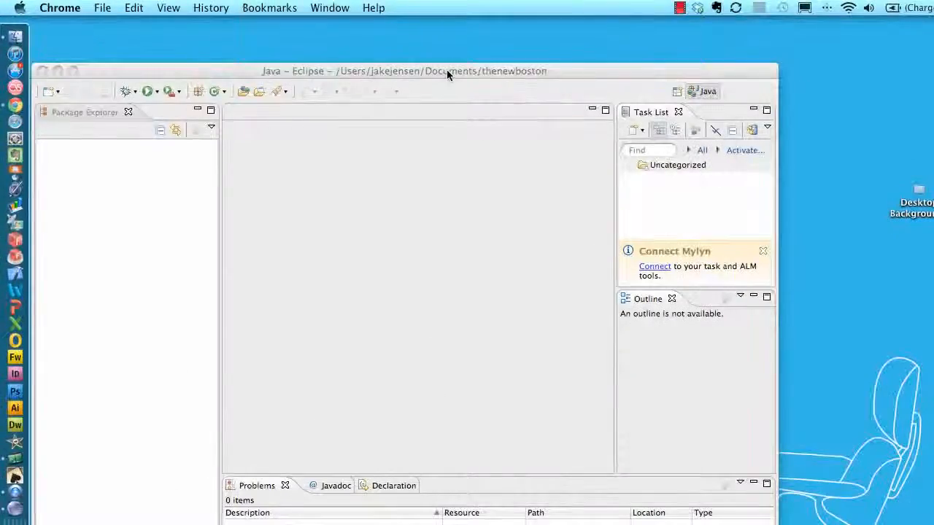
Switch to Eclipse and open Install New Software
drag(447, 69, 500, 39)
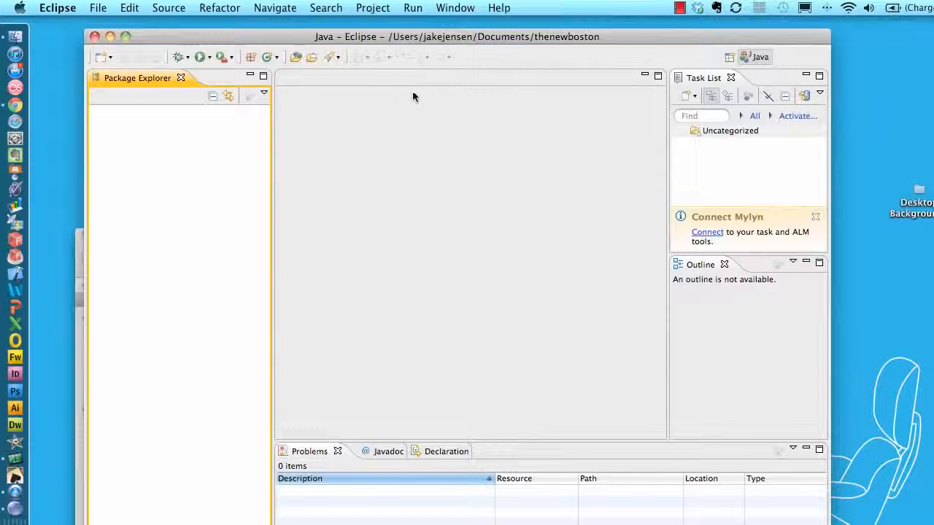
click(455, 8)
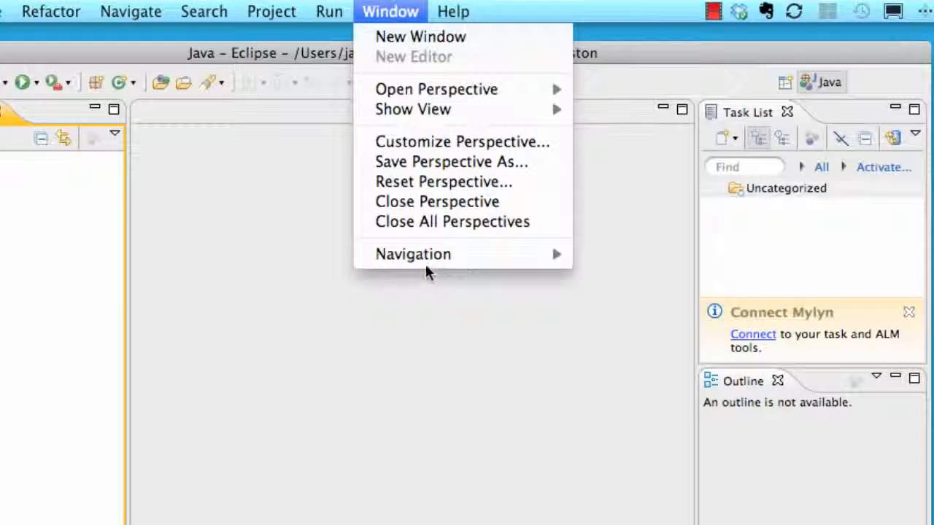
mouse_move(443, 16)
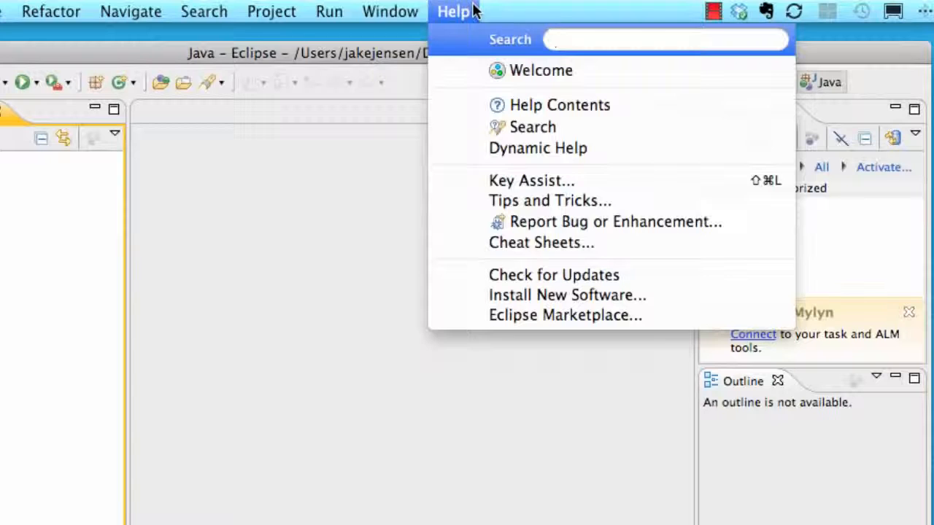
click(535, 294)
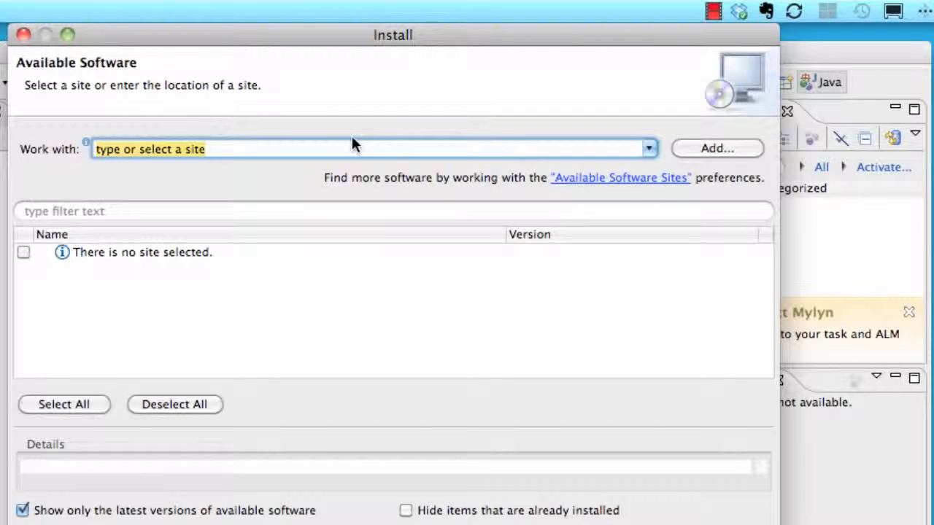
key(super+v)
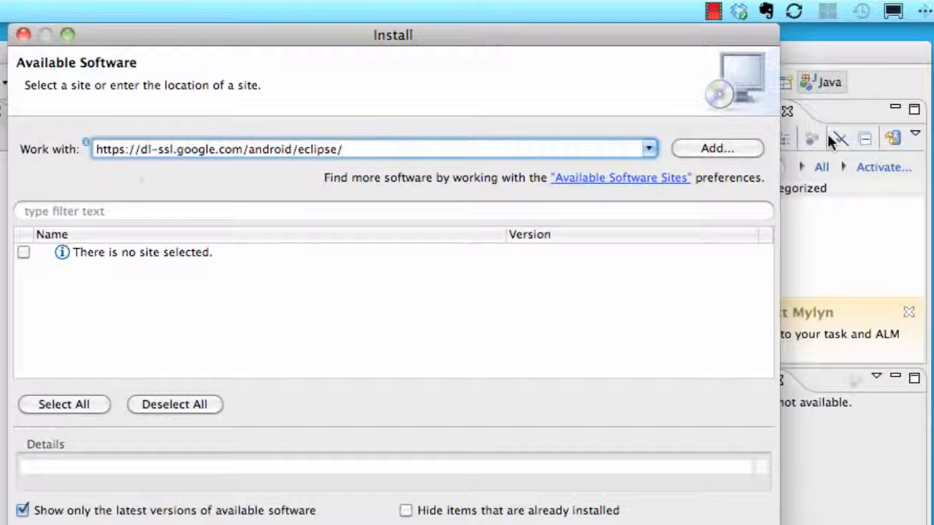
click(721, 148)
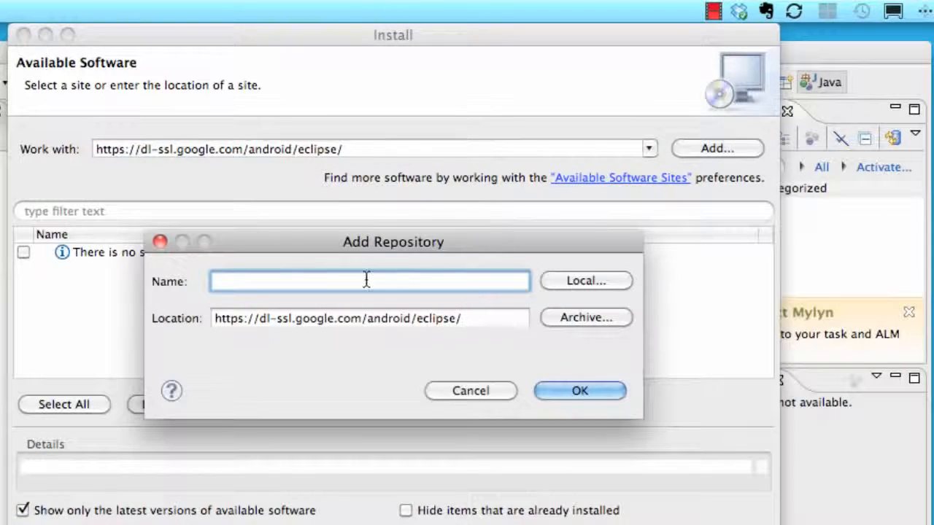
text(android adt)
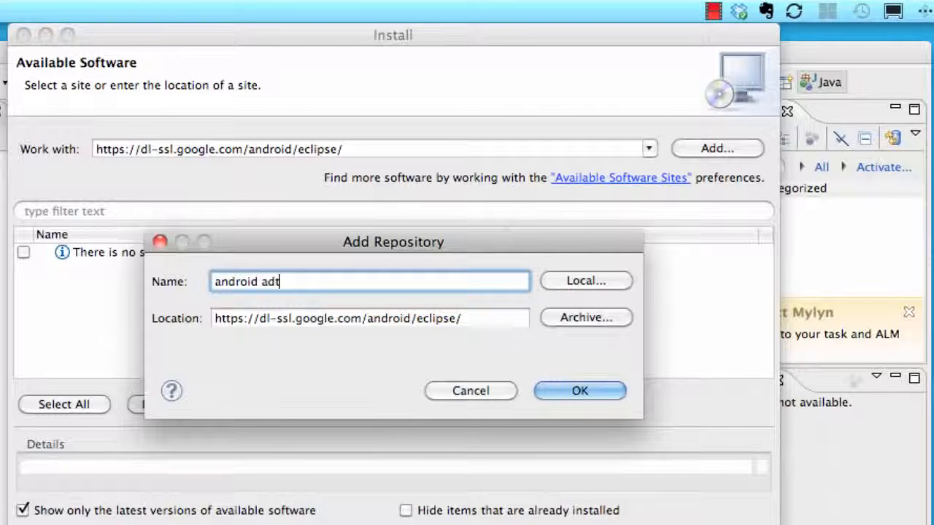
click(375, 321)
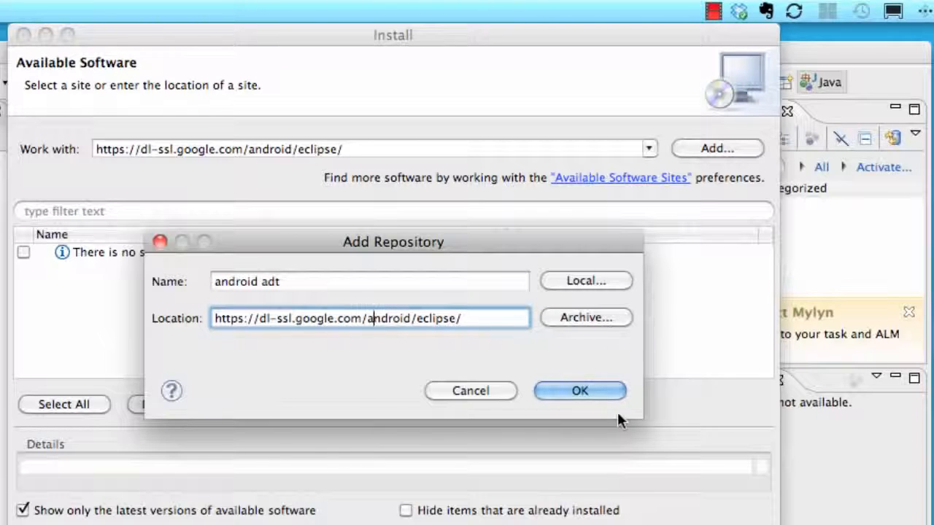
click(577, 392)
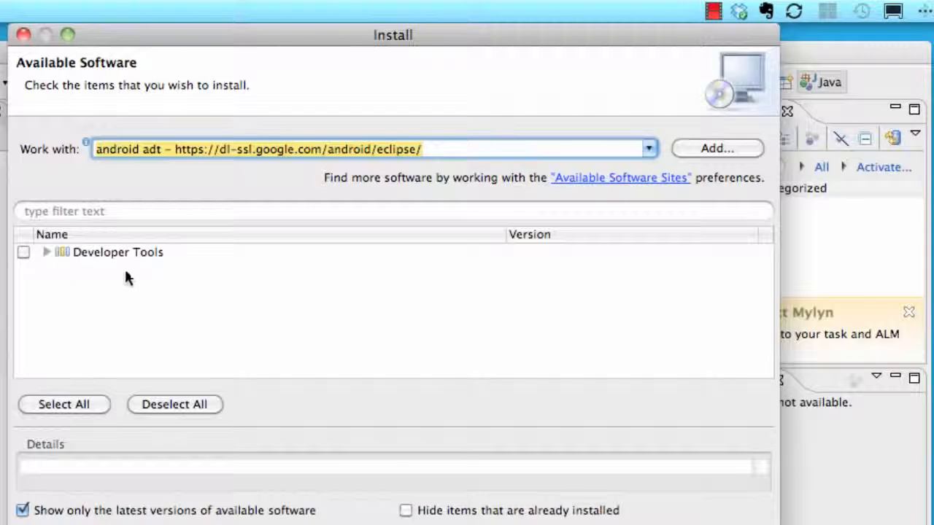
Select Developer Tools for installation and continue past the review of the four Android items
click(25, 252)
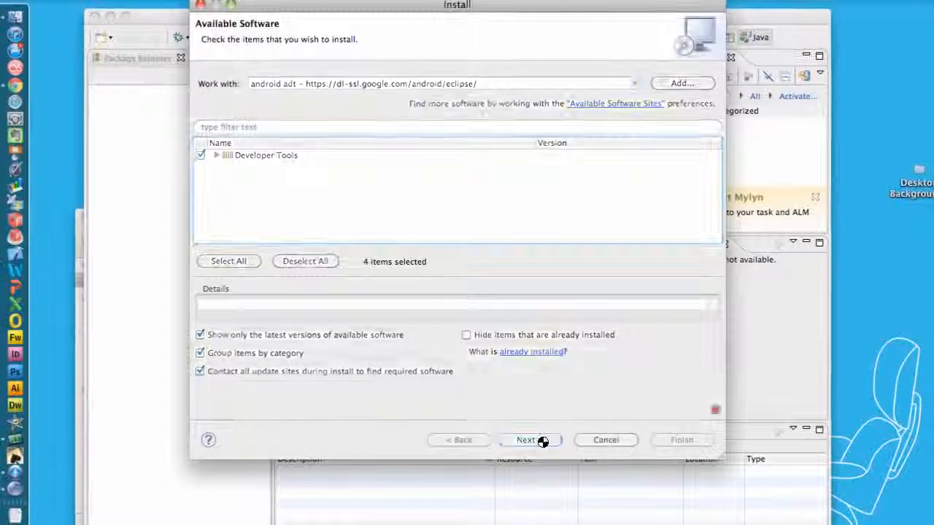
click(542, 442)
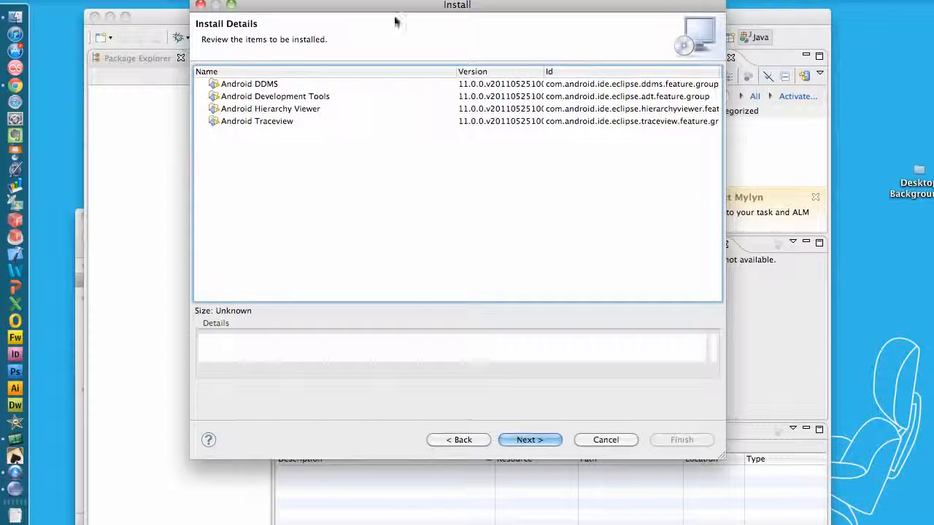
click(259, 85)
click(255, 97)
click(255, 109)
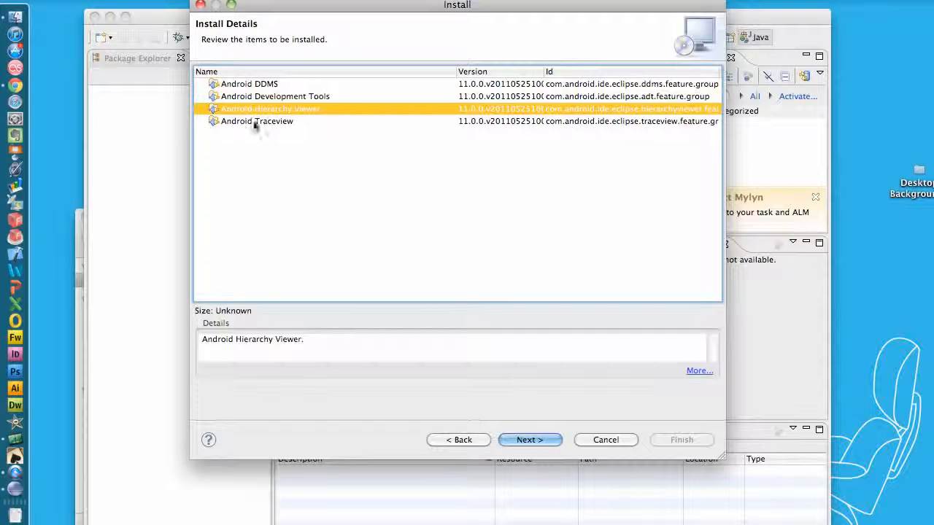
click(530, 441)
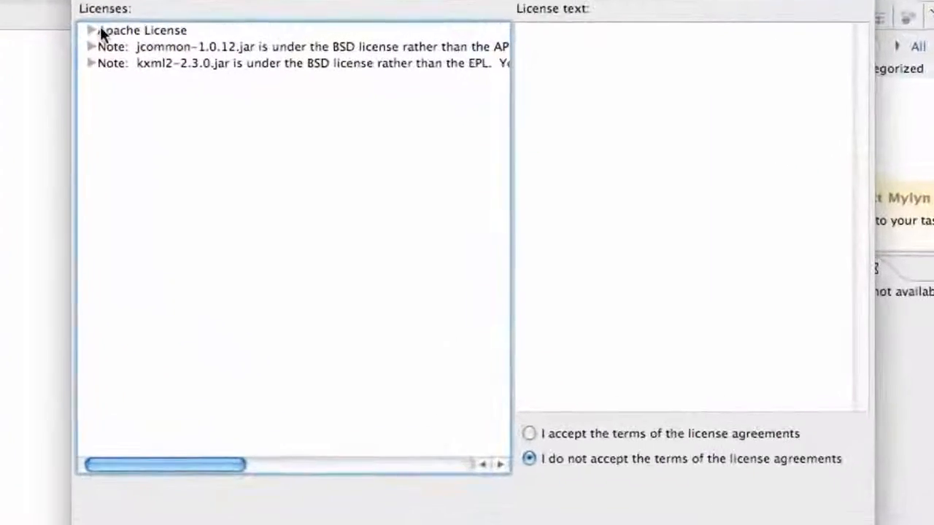
Review the Apache and BSD license agreements, accept their terms, and finish to start installing the plugin
click(141, 21)
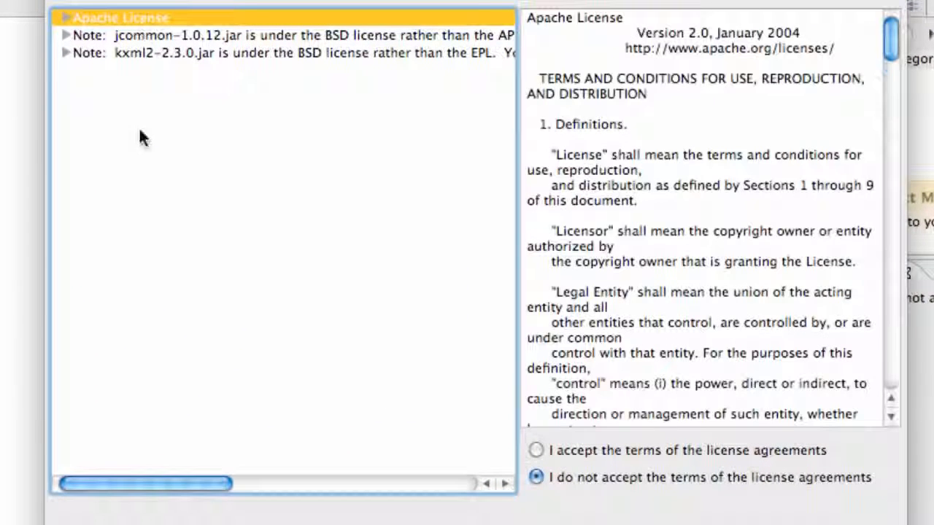
click(537, 447)
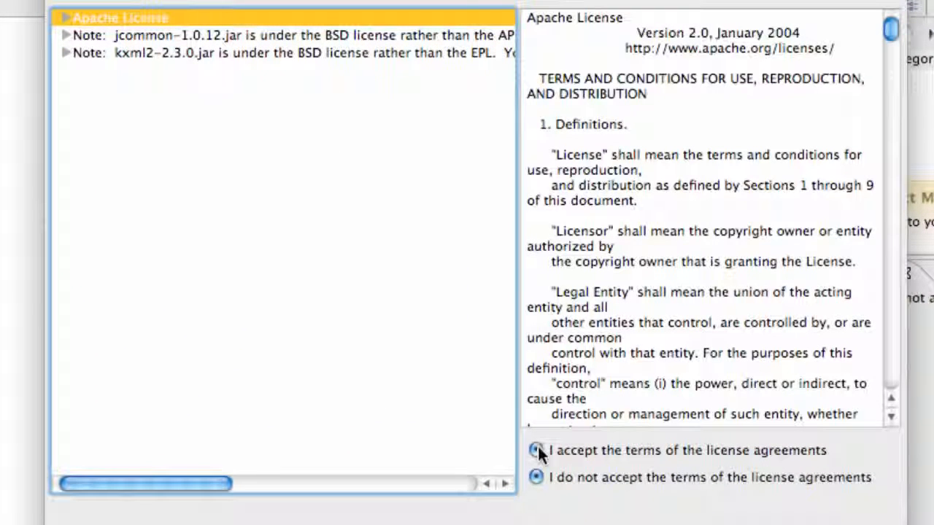
click(141, 34)
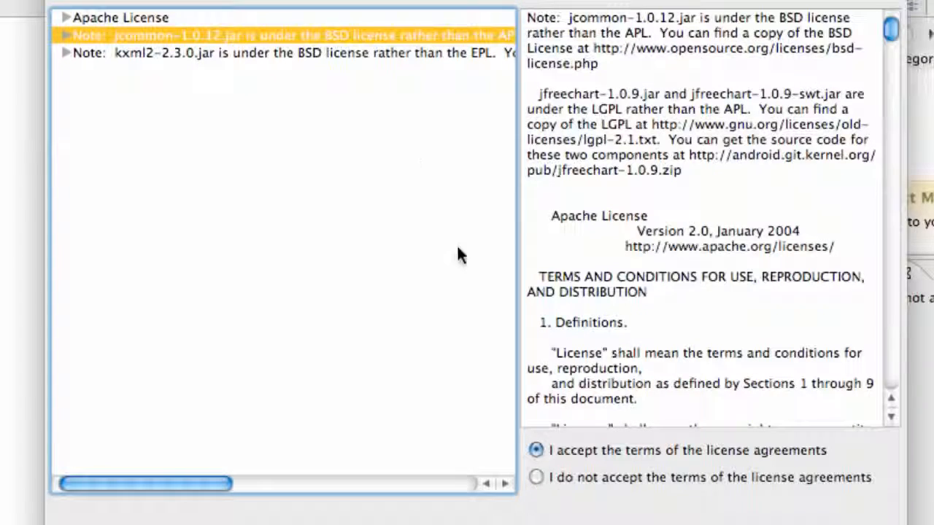
click(324, 56)
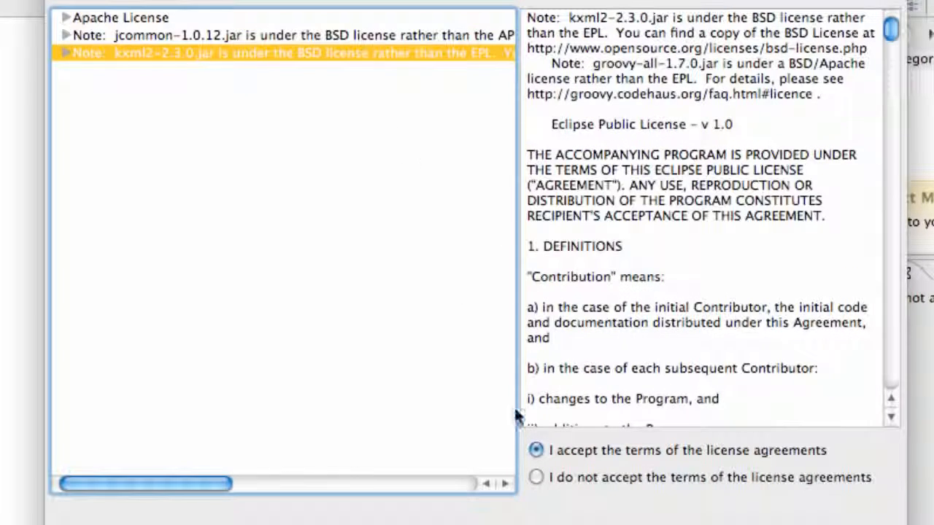
scroll(686, 208, down, 2)
scroll(686, 208, down, 5)
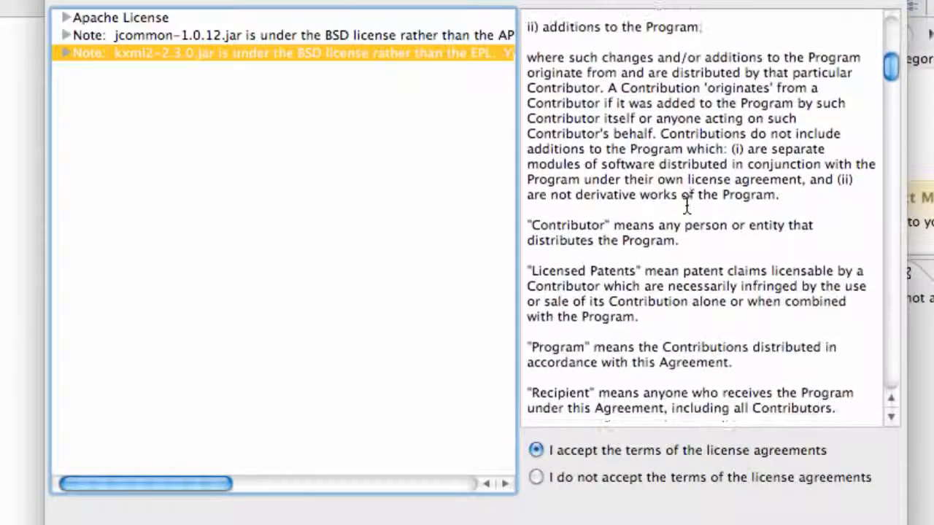
scroll(686, 208, up, 5)
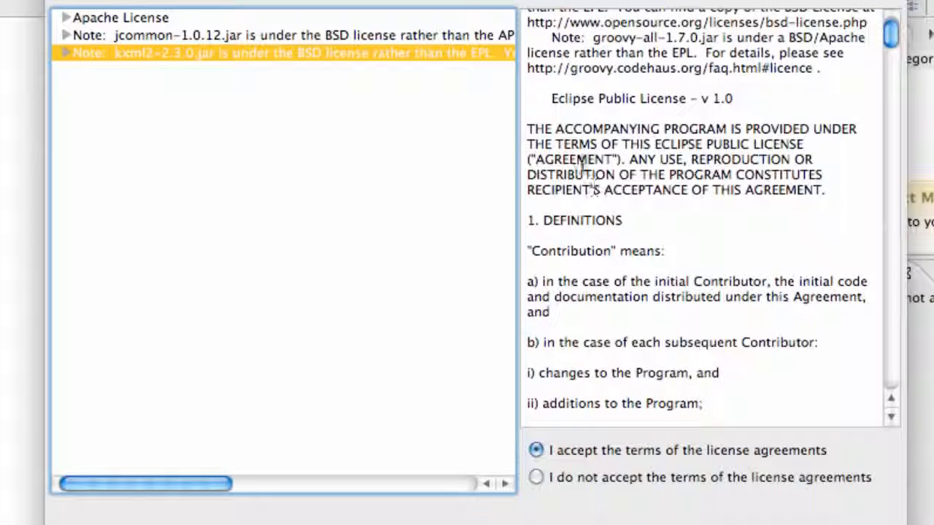
scroll(588, 167, up, 2)
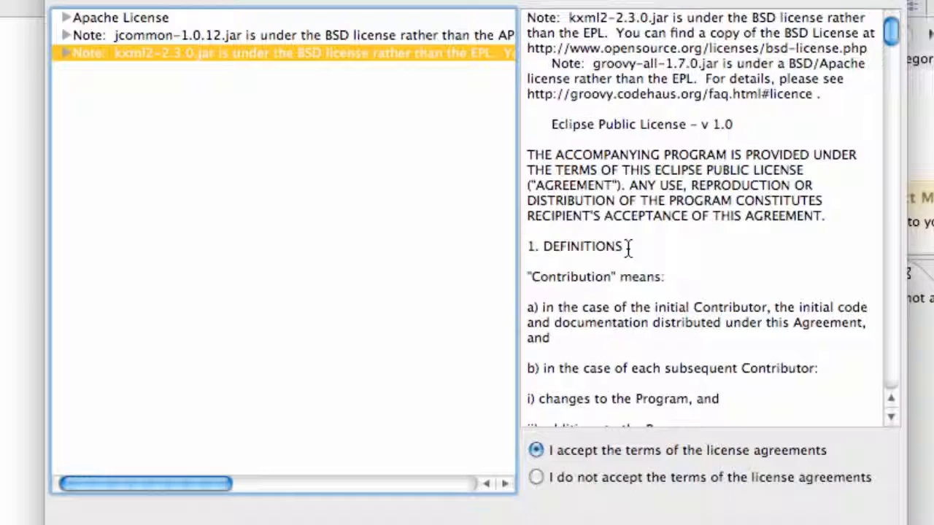
scroll(627, 246, down, 15)
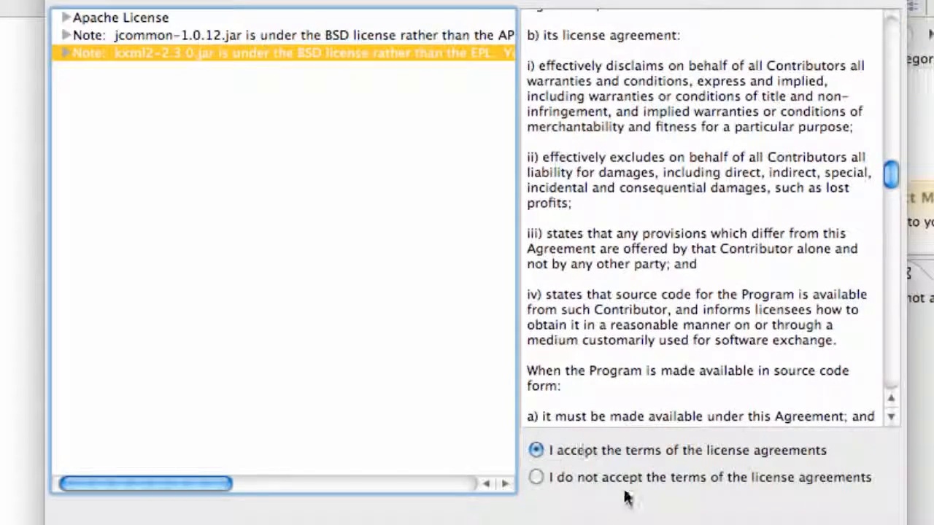
key(Return)
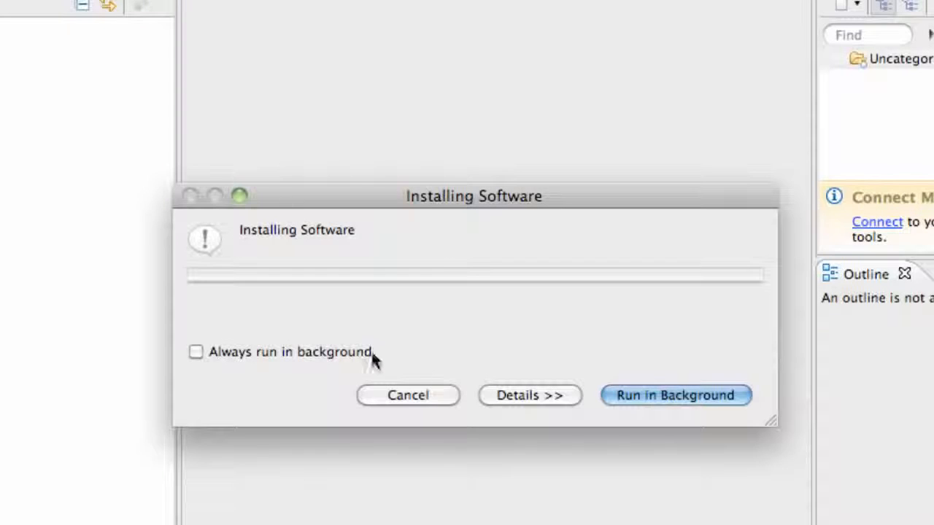